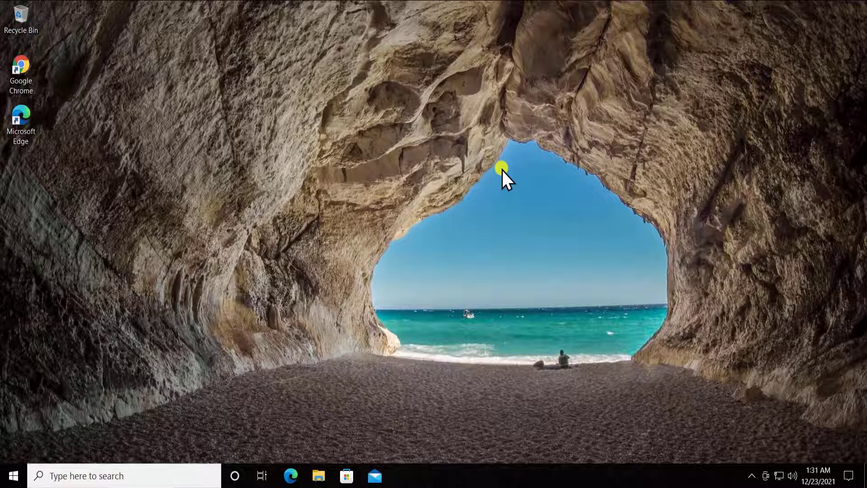
Examine the management options for the VirtualBox Graphics Adapter (WDDM) under Display adapters in Device Manager, including Uninstall device, and close it.
right_click(16, 475)
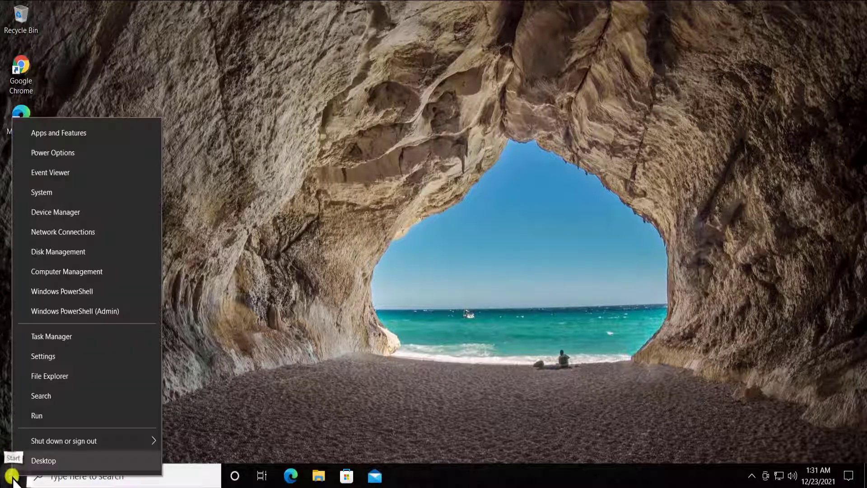
click(117, 214)
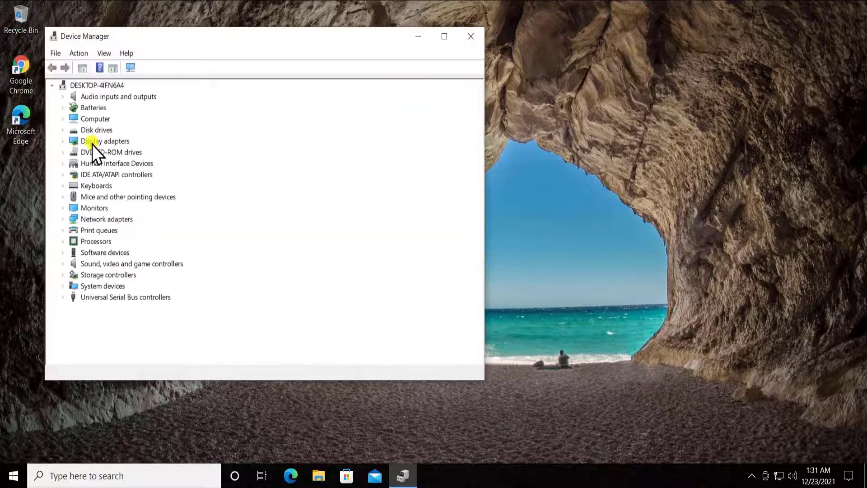
click(118, 142)
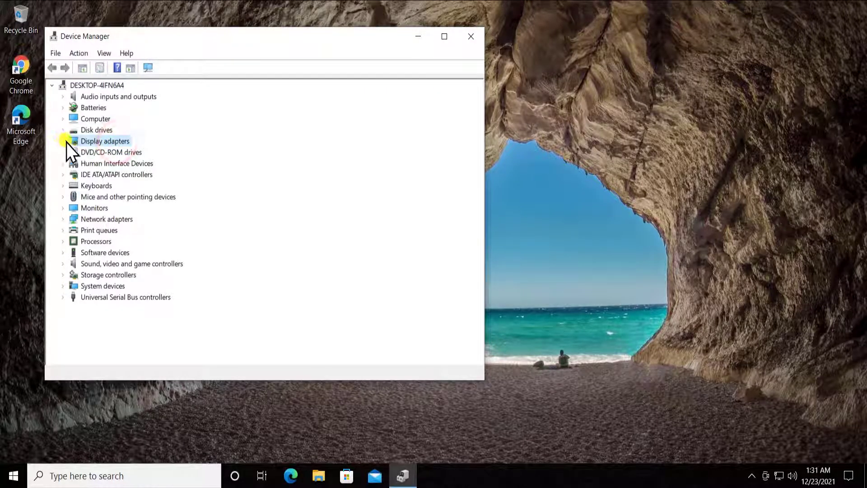
click(64, 143)
click(114, 154)
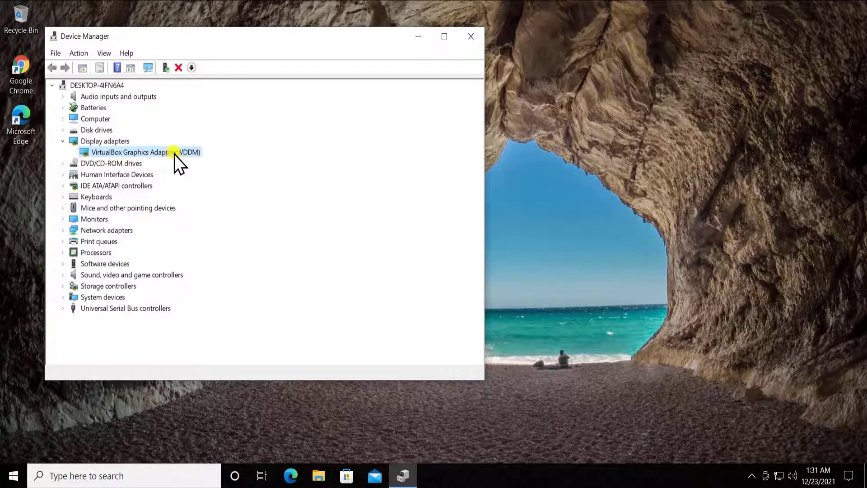
right_click(190, 154)
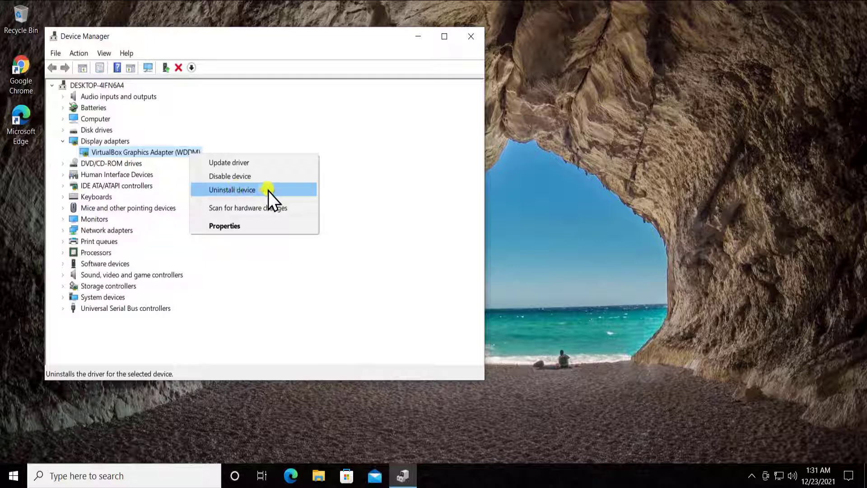
click(397, 151)
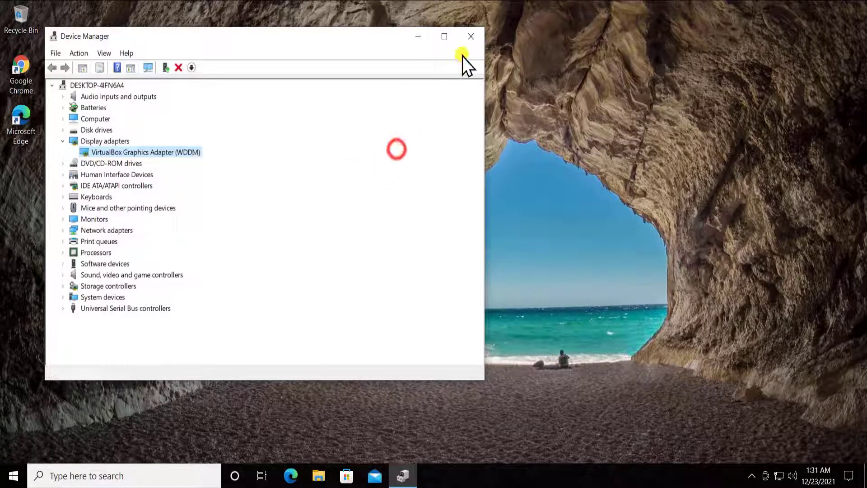
click(470, 44)
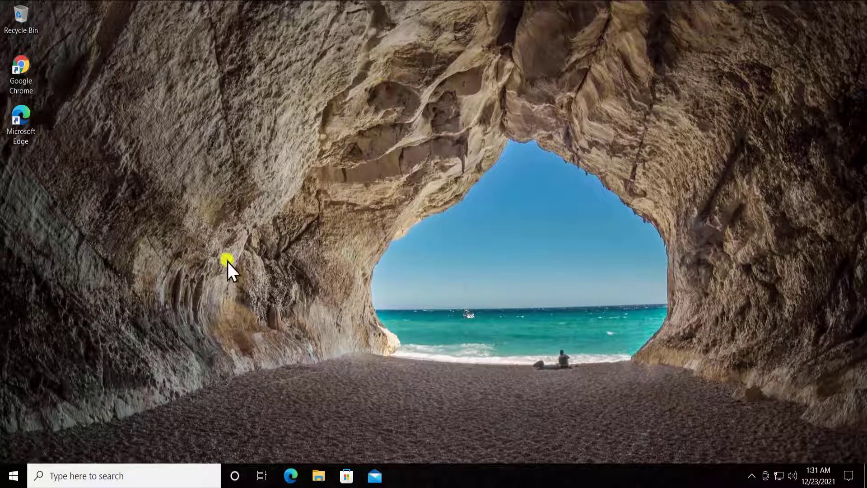
Review the installed programs under Programs and Features in Control Panel, select Microsoft Update Health Tools, and close the window.
click(85, 476)
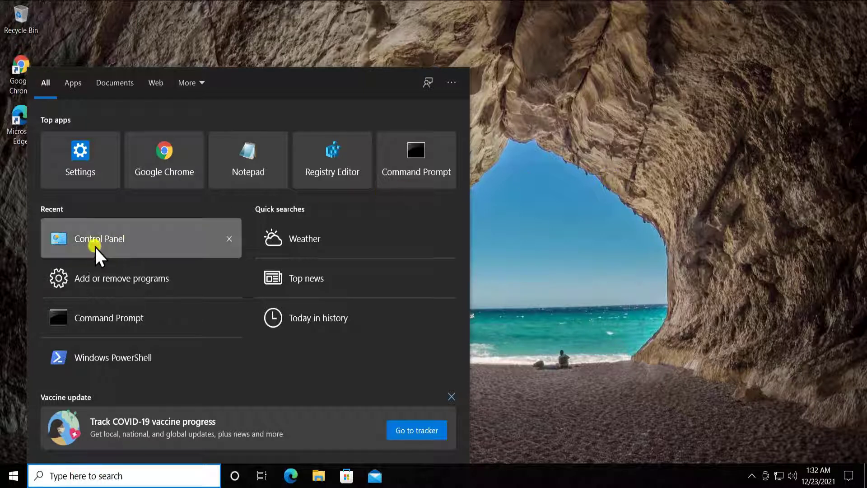
click(139, 238)
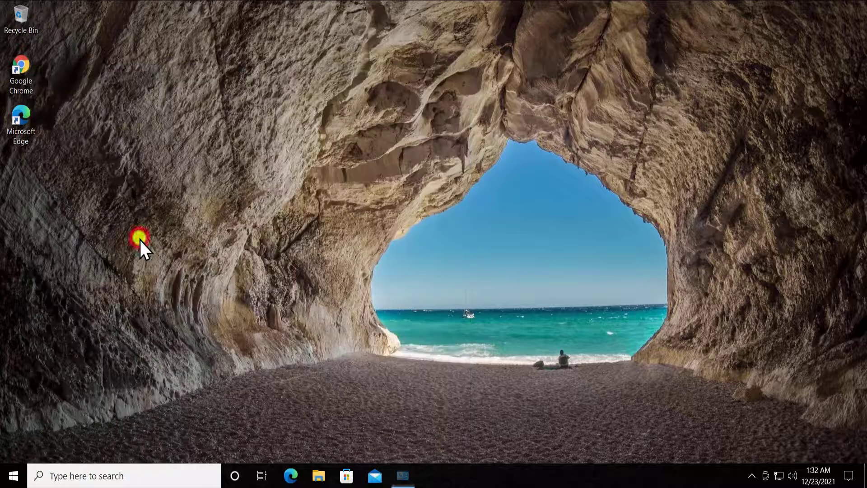
click(302, 282)
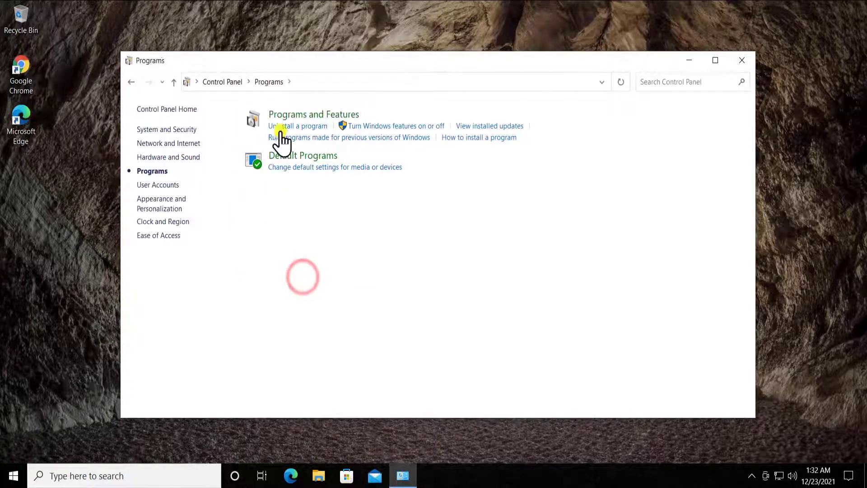
click(293, 116)
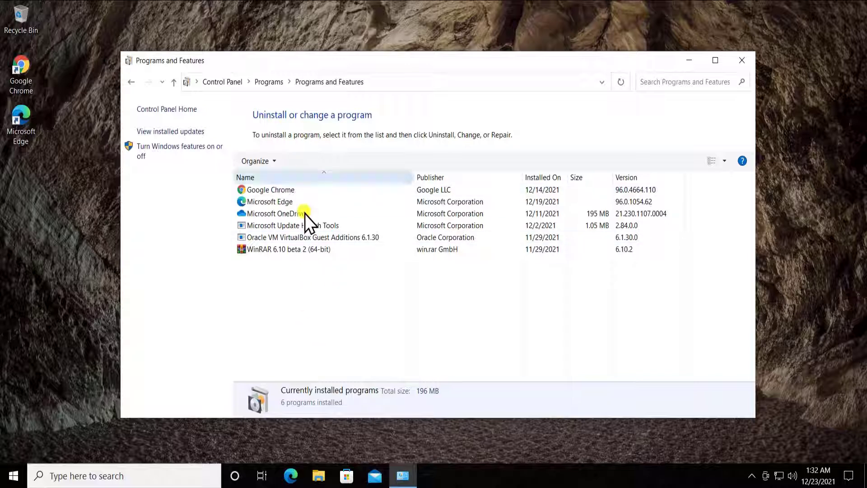
click(307, 226)
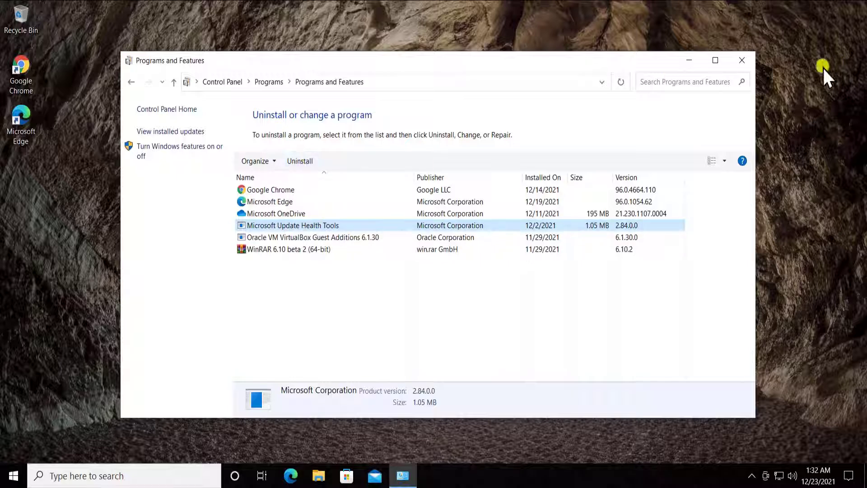
click(751, 59)
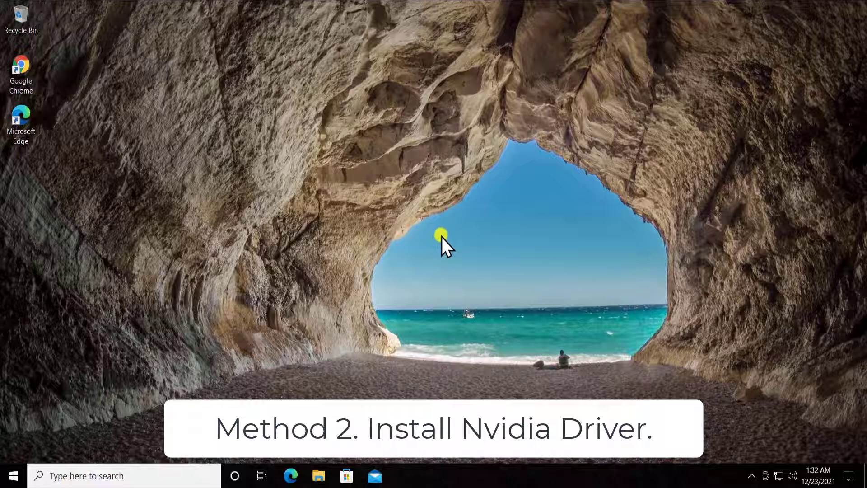
Search Google for "download nvidia drivers" in Google Chrome and view the "Download Drivers | NVIDIA" result in a new tab.
right_click(32, 68)
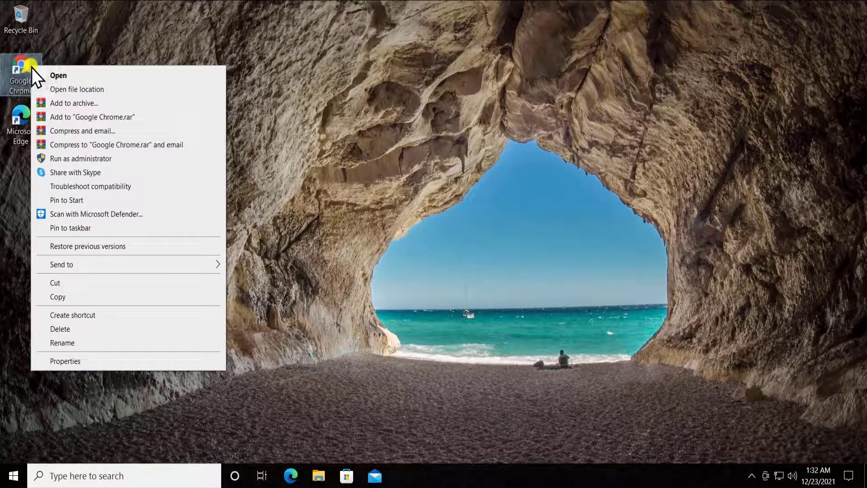
click(93, 78)
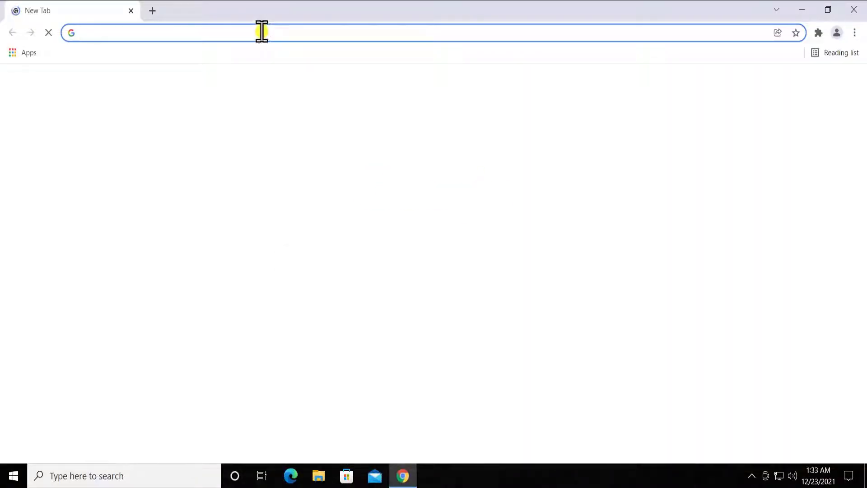
click(262, 32)
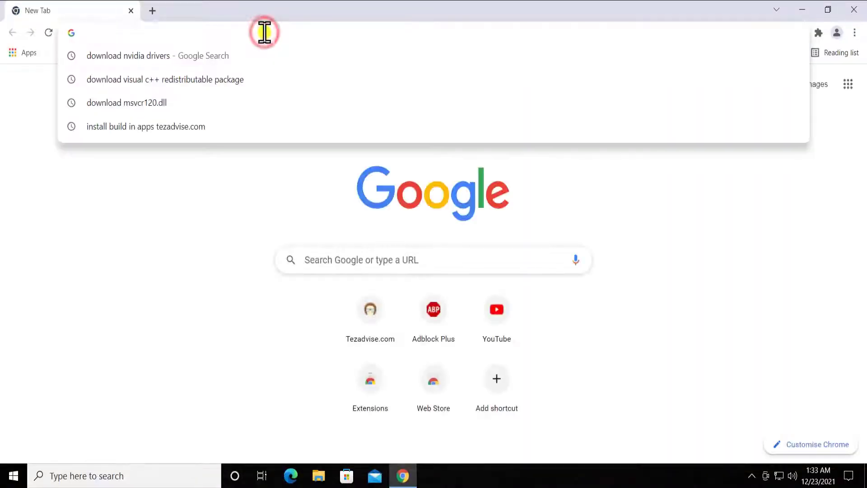
click(175, 58)
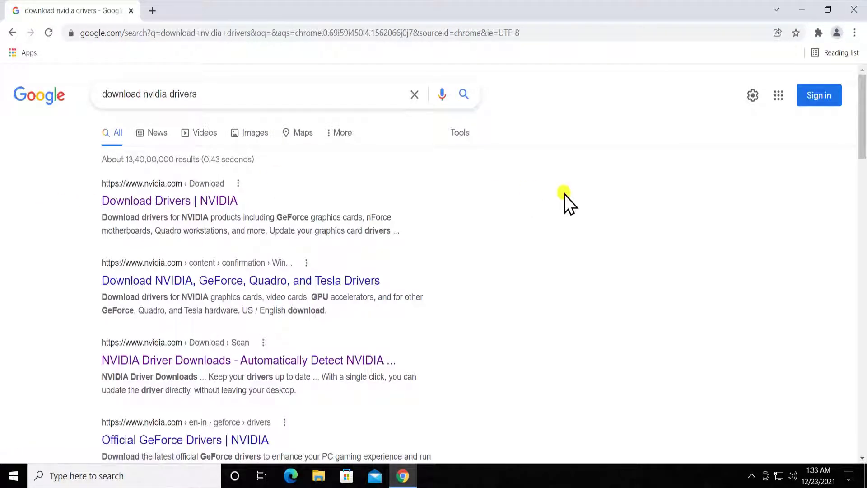
ctrl+click(221, 201)
click(175, 13)
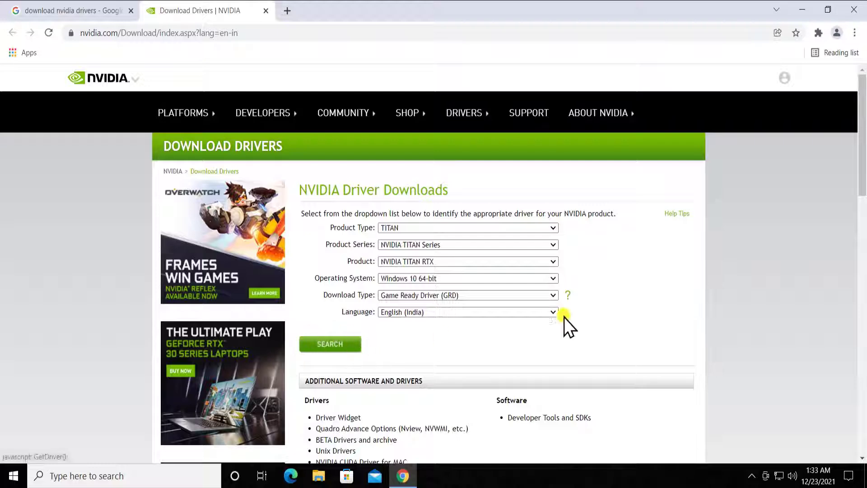
Return to the search results and view the "NVIDIA Driver Downloads - Automatically Detect NVIDIA" page in a new tab.
click(91, 15)
scroll(47, 215, down, 3)
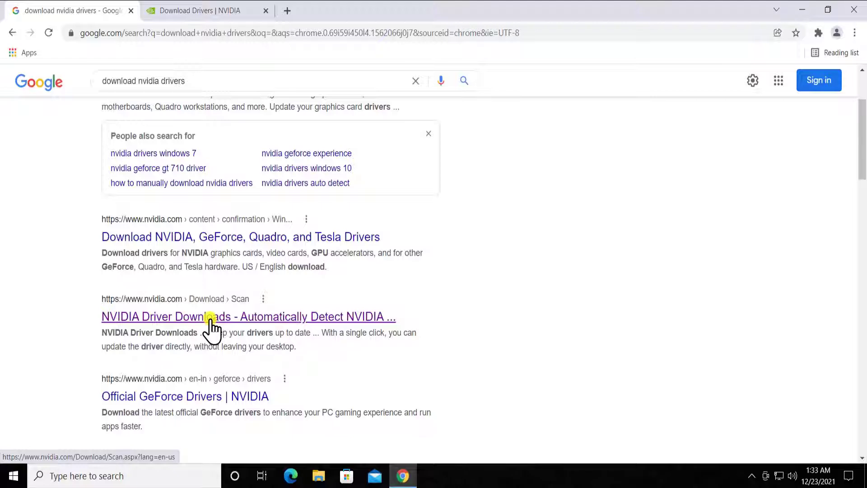
middle_click(364, 317)
click(324, 12)
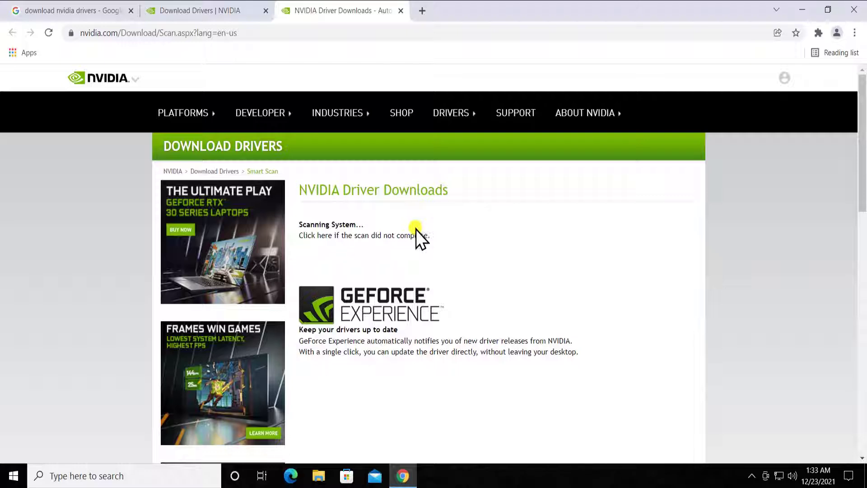
Follow the link for an incomplete system scan and view the 64-bit Java for Windows download page it requires.
click(360, 235)
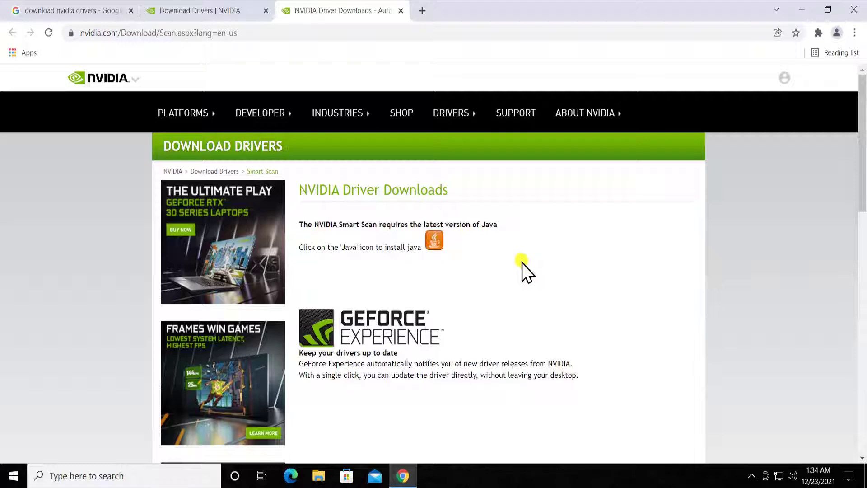
click(435, 244)
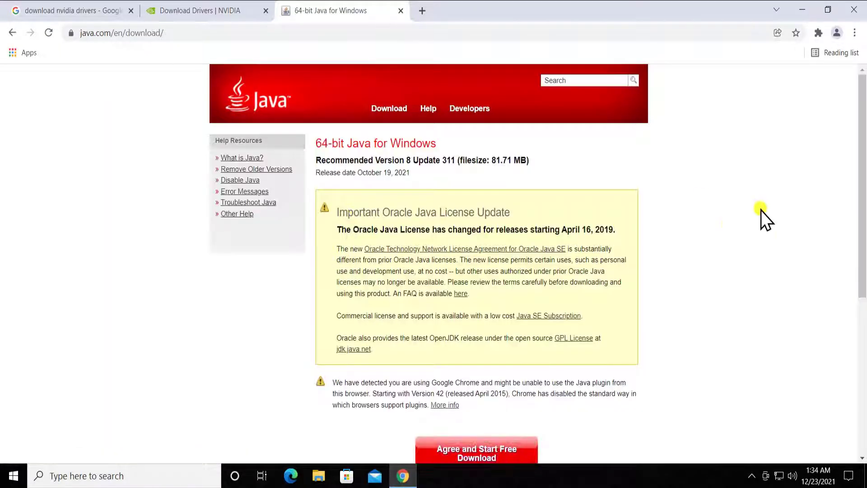
scroll(698, 308, down, 3)
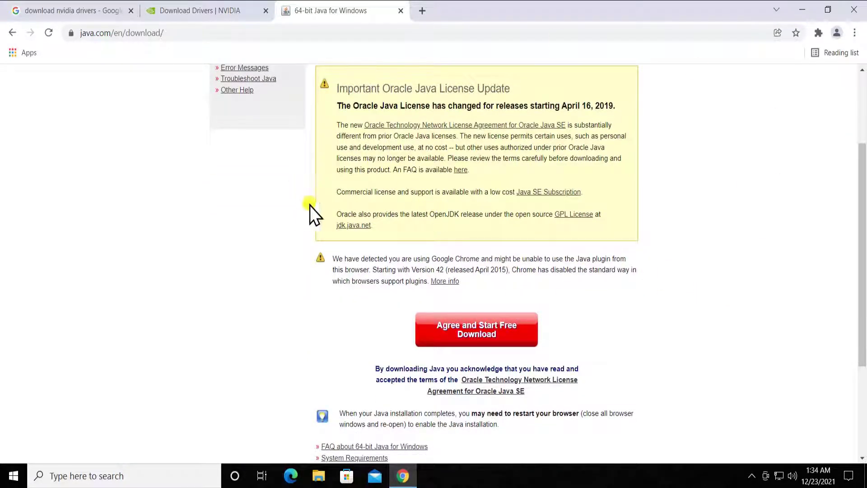
Open the automatic NVIDIA driver detection page again from the search results in another new tab.
click(229, 8)
click(39, 9)
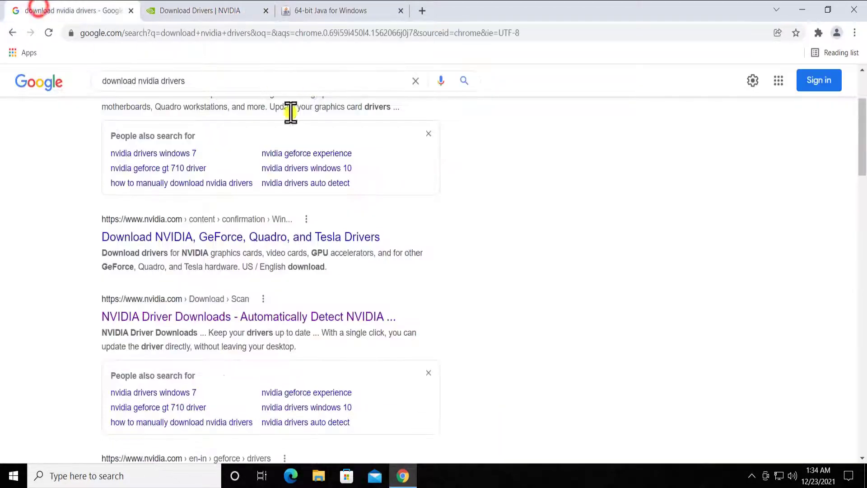
middle_click(345, 315)
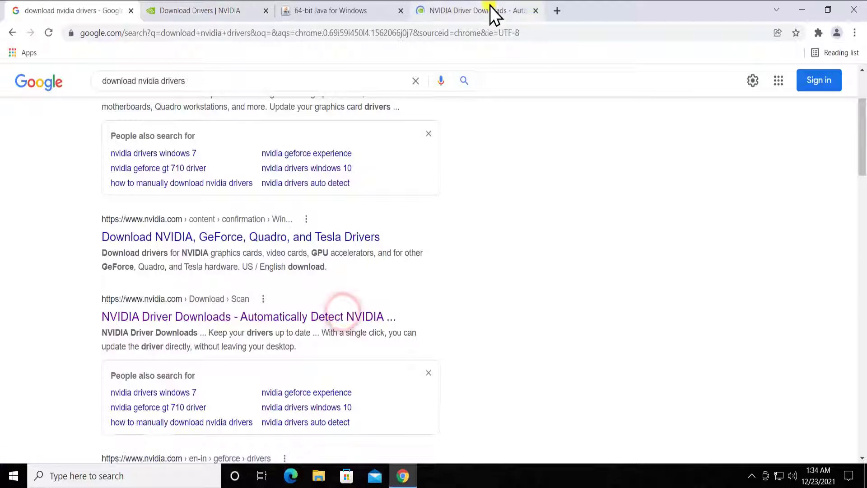
click(489, 7)
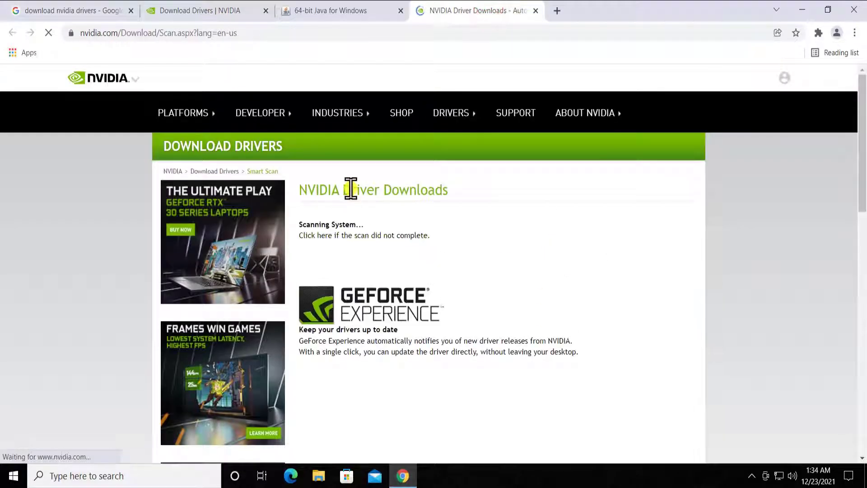
drag(351, 189, 490, 190)
click(500, 190)
Close the automatic detection, Java, NVIDIA download and Google search tabs, and clear the selection on the desktop.
click(536, 10)
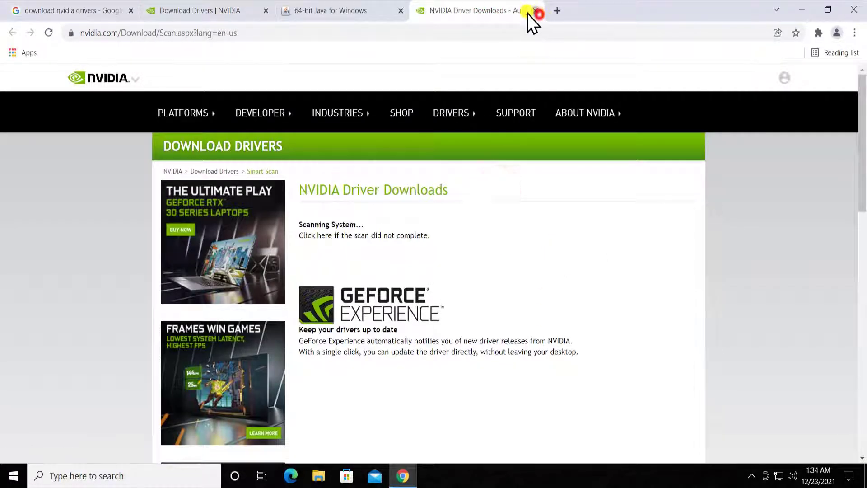
click(400, 11)
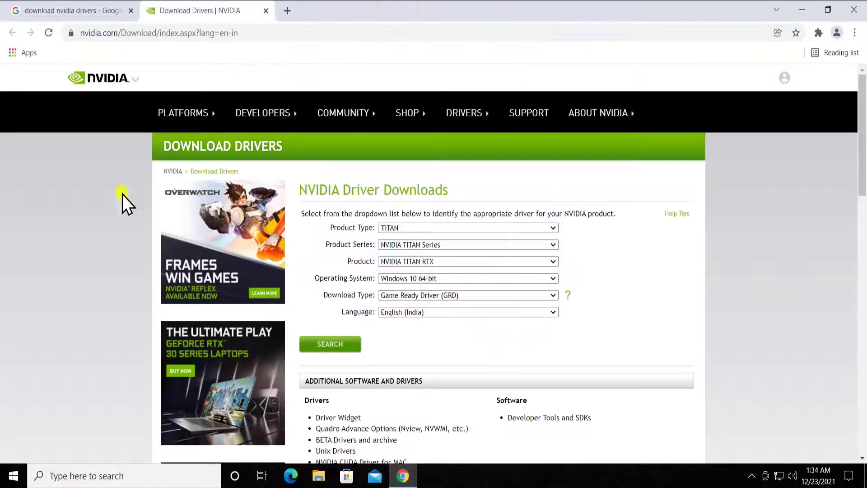
click(373, 190)
click(559, 190)
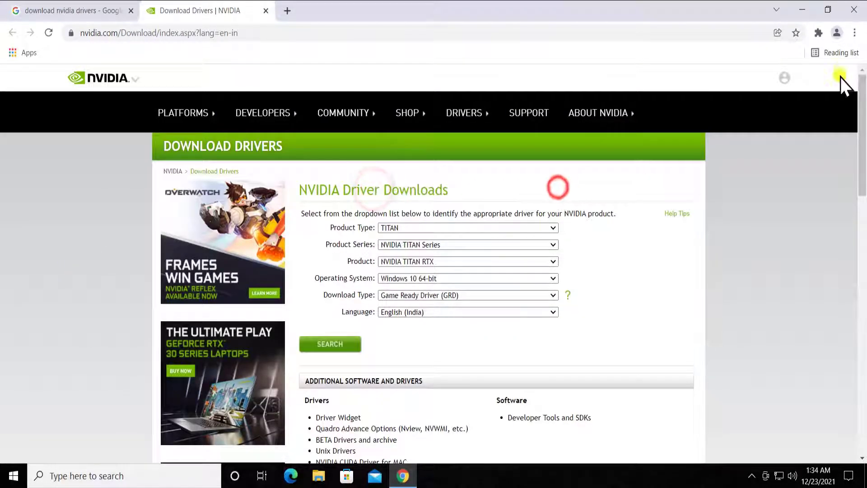
click(267, 12)
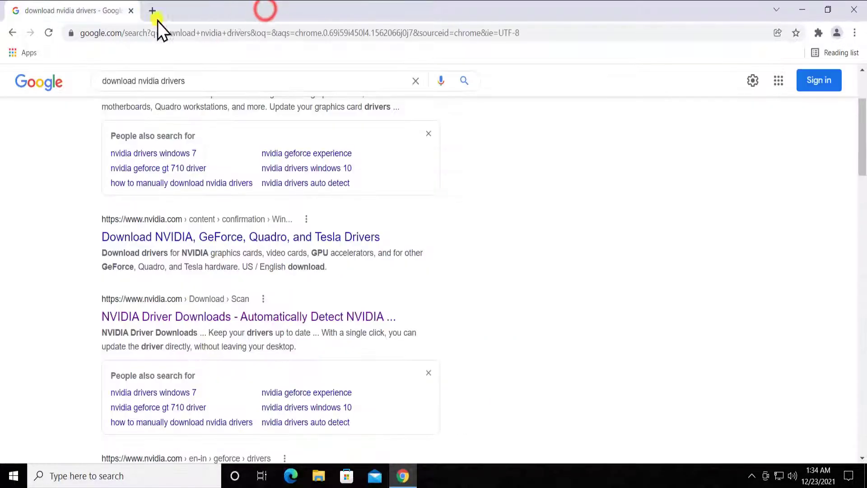
click(131, 11)
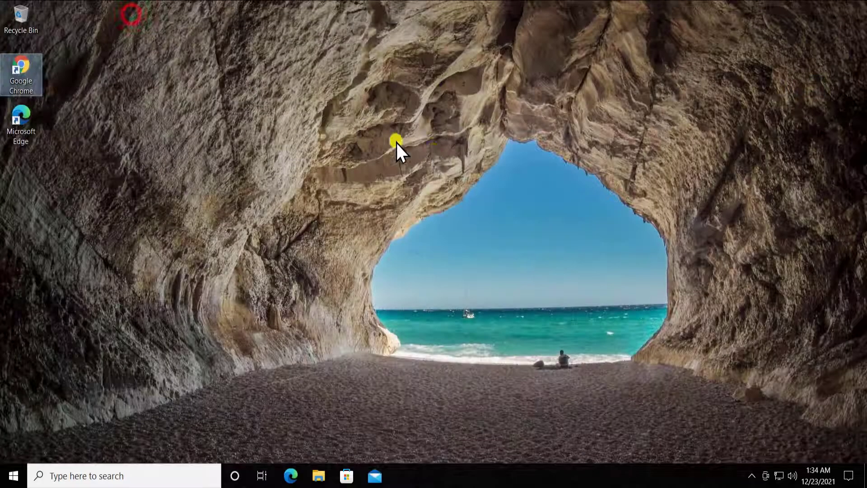
click(441, 153)
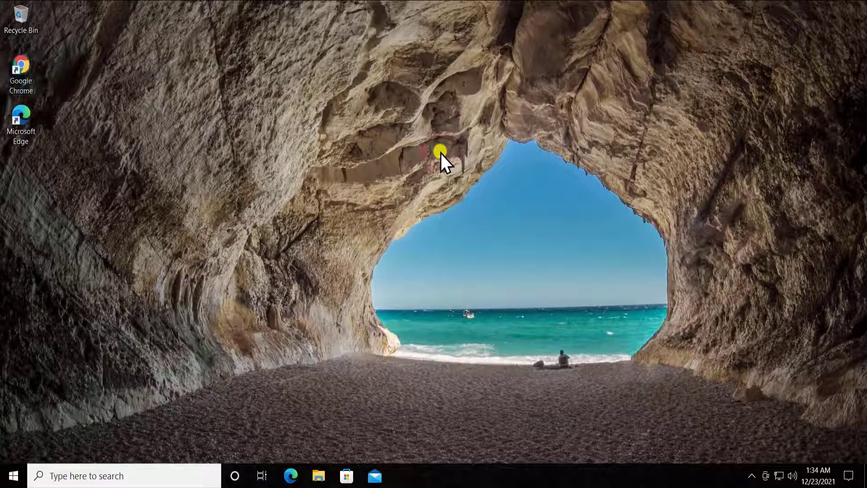